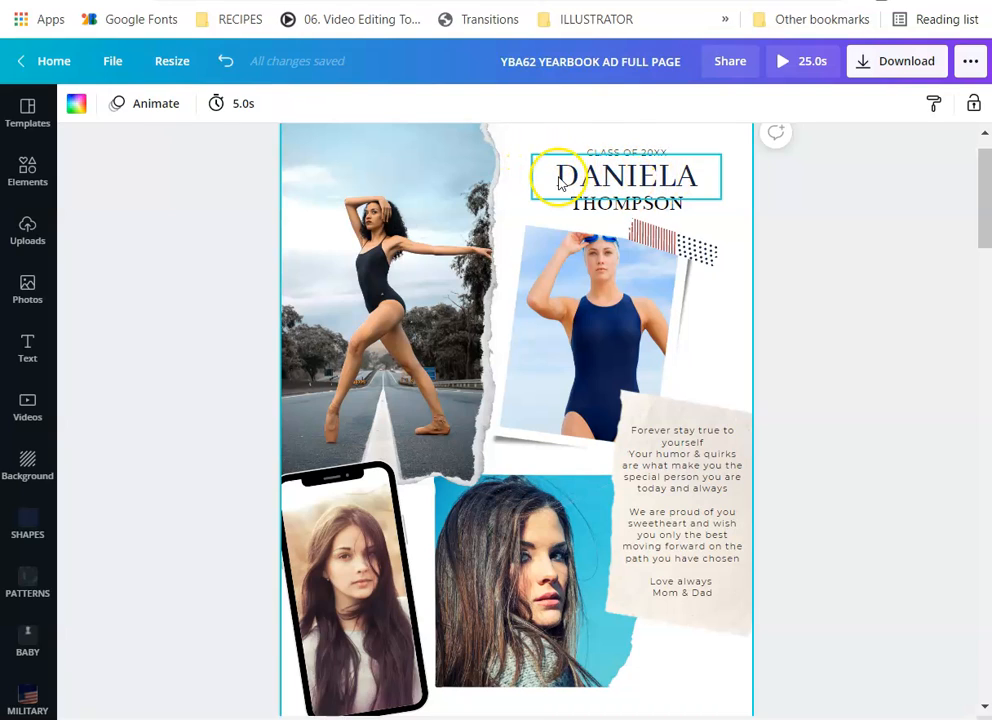
Select the DANIELA name heading on the yearbook ad
{"action": "left_click", "coordinate": [558, 180]}
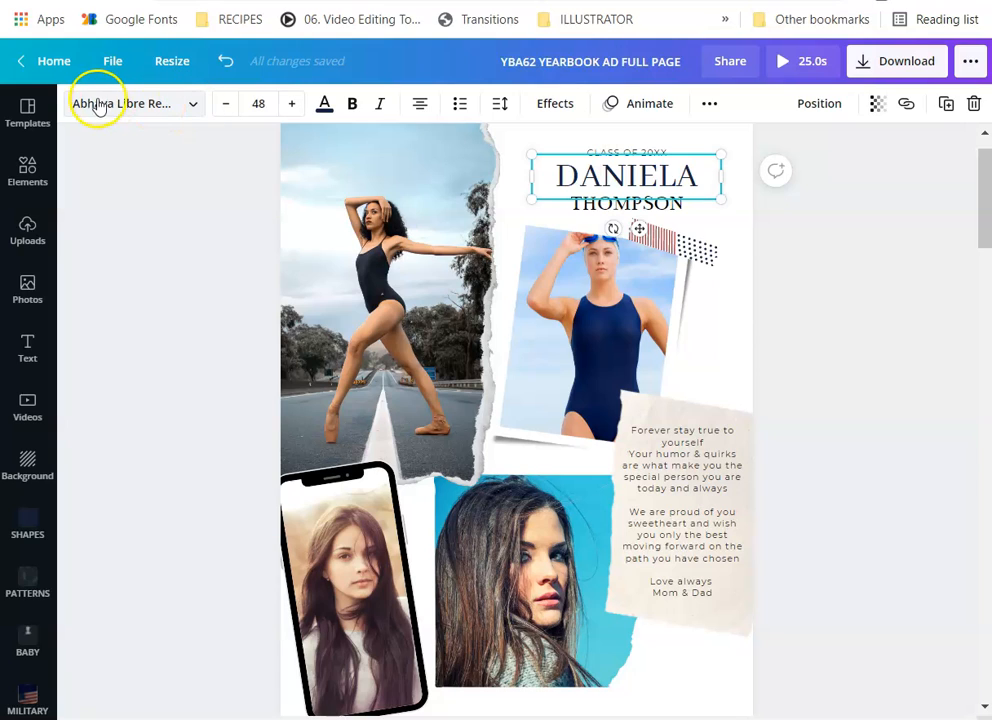
Set the DANIELA heading in Bebas Neue at font size 64
{"action": "left_click", "coordinate": [192, 104]}
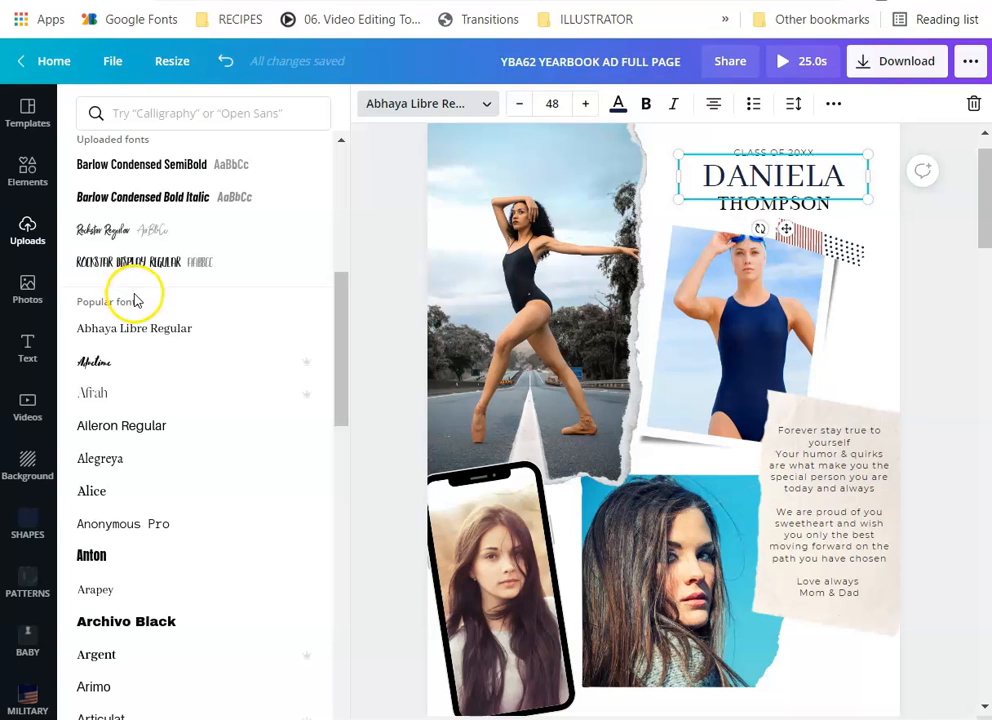
{"action": "scroll", "coordinate": [135, 300], "scroll_direction": "down", "scroll_amount": 4}
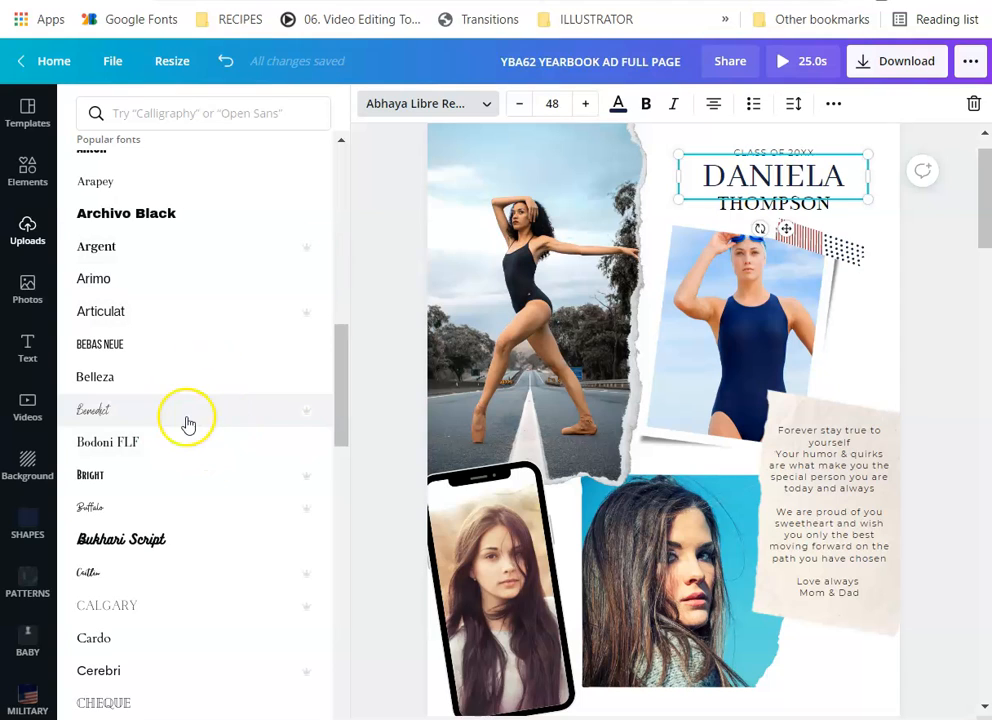
{"action": "left_click", "coordinate": [99, 344]}
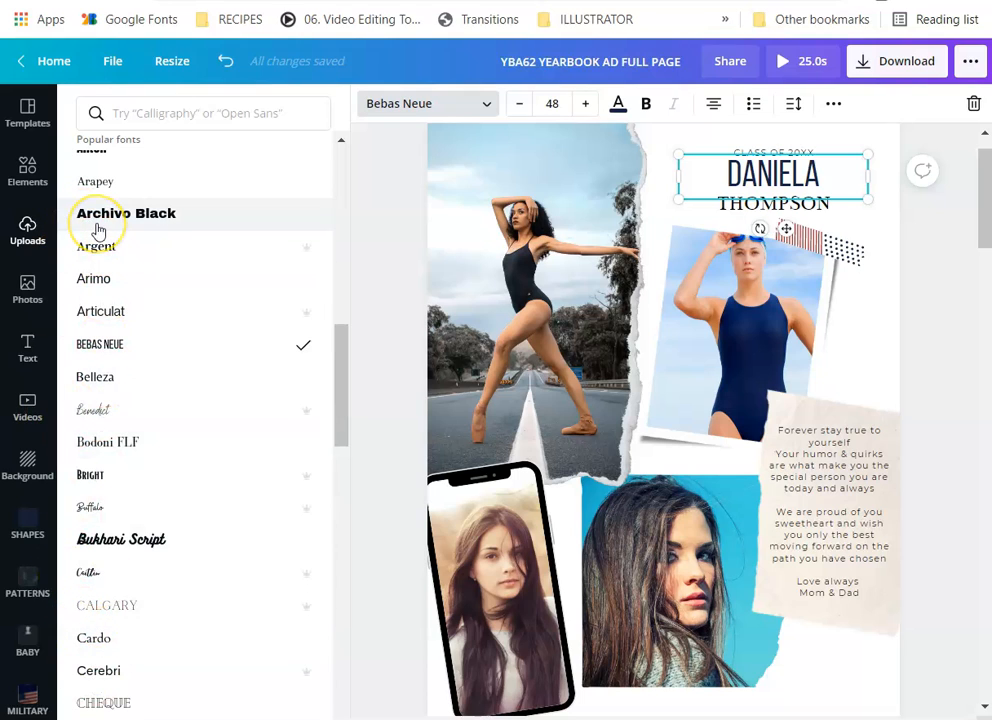
{"action": "left_click", "coordinate": [555, 104]}
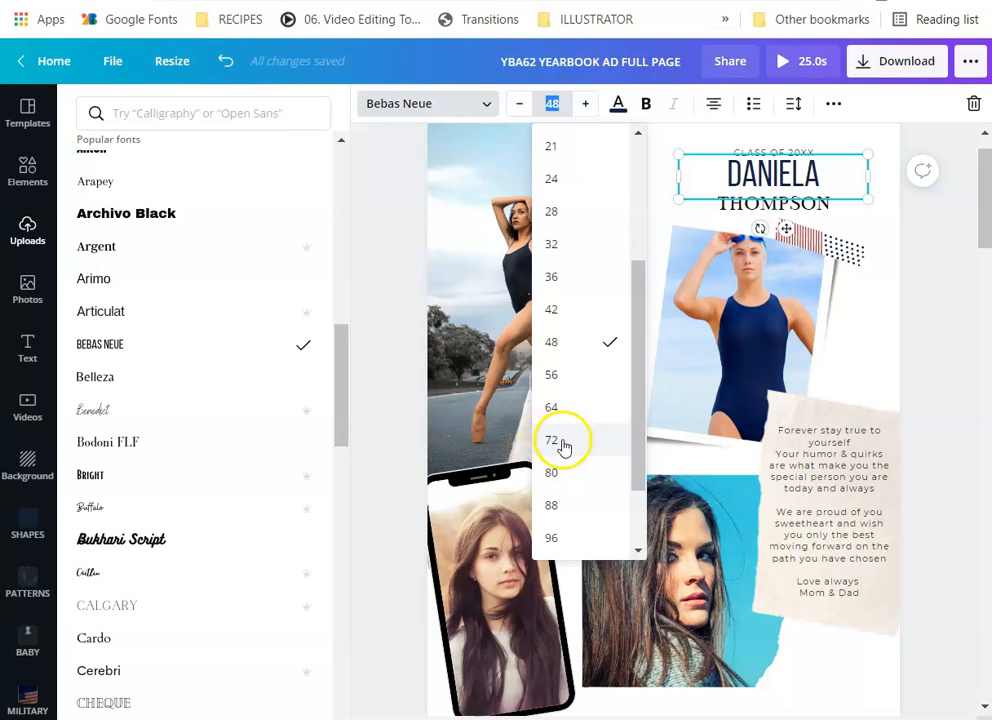
{"action": "left_click", "coordinate": [549, 410]}
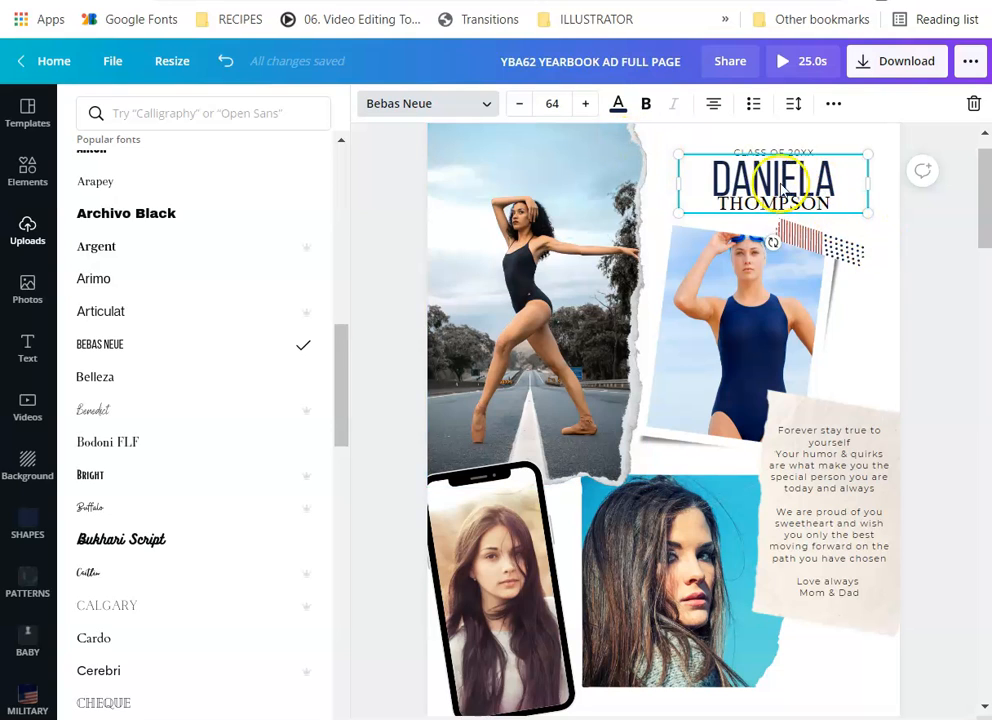
{"action": "left_click", "coordinate": [888, 246]}
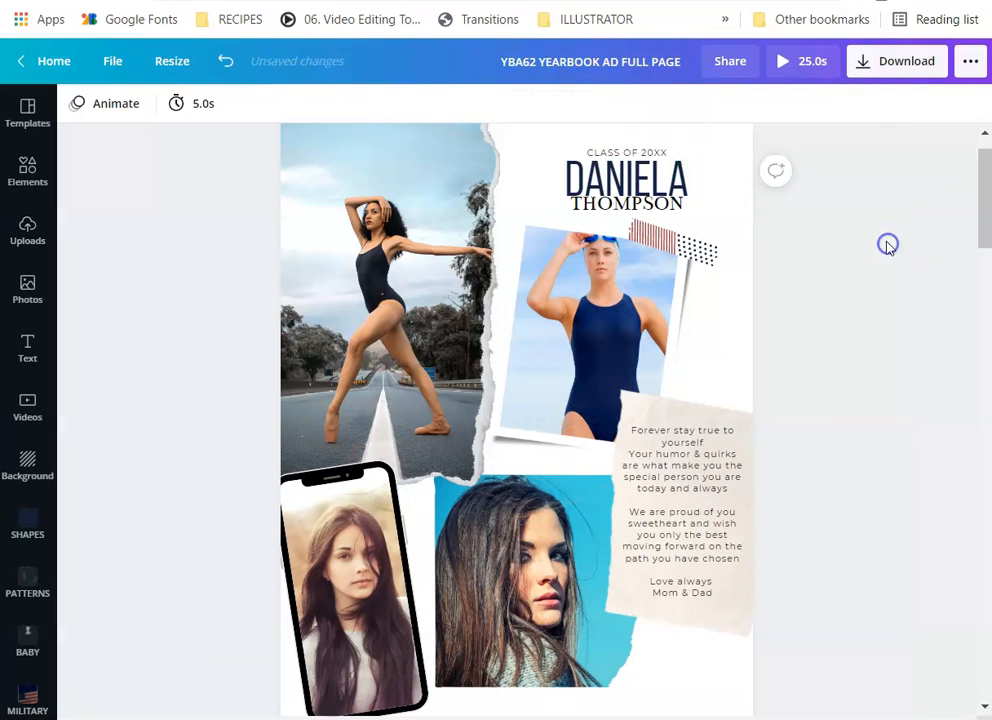
{"action": "left_click", "coordinate": [647, 208]}
{"action": "left_click_drag", "start_coordinate": [644, 208], "coordinate": [645, 212]}
{"action": "left_click", "coordinate": [651, 213]}
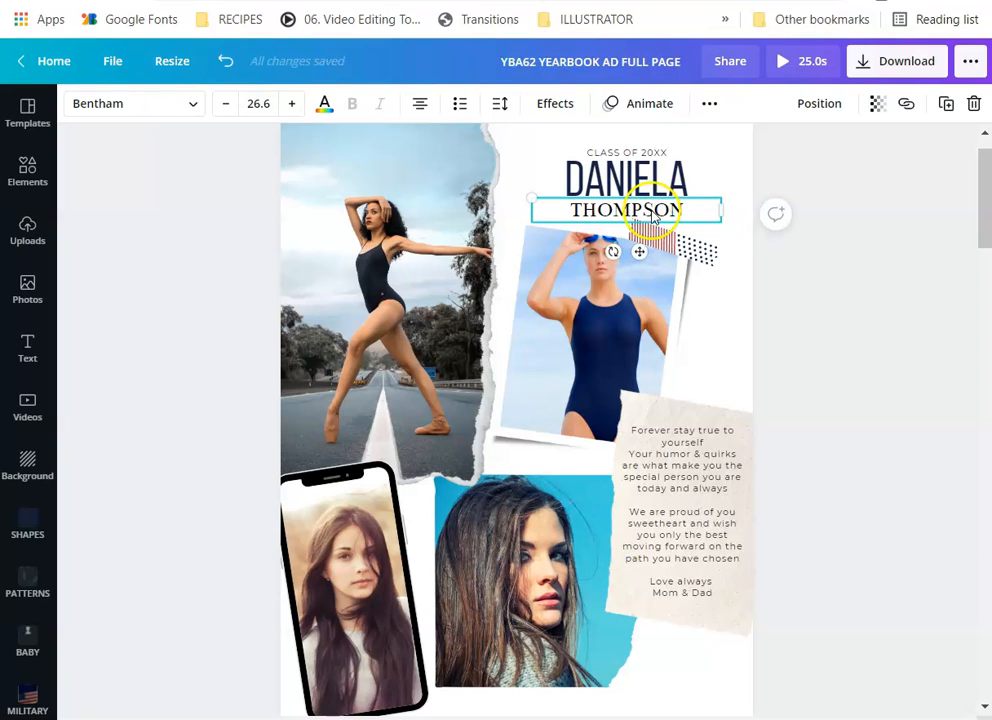
{"action": "left_click", "coordinate": [745, 238]}
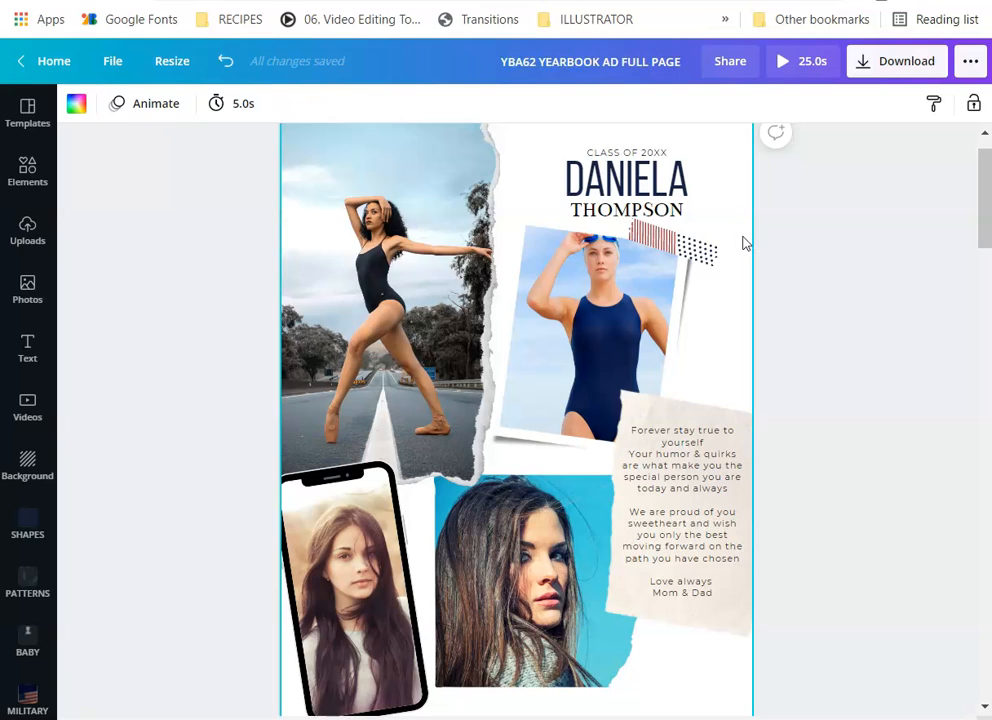
Replace DANIELA with SAMANTHA in the name heading and keep it selected
{"action": "left_click", "coordinate": [629, 180]}
{"action": "double_click", "coordinate": [630, 182]}
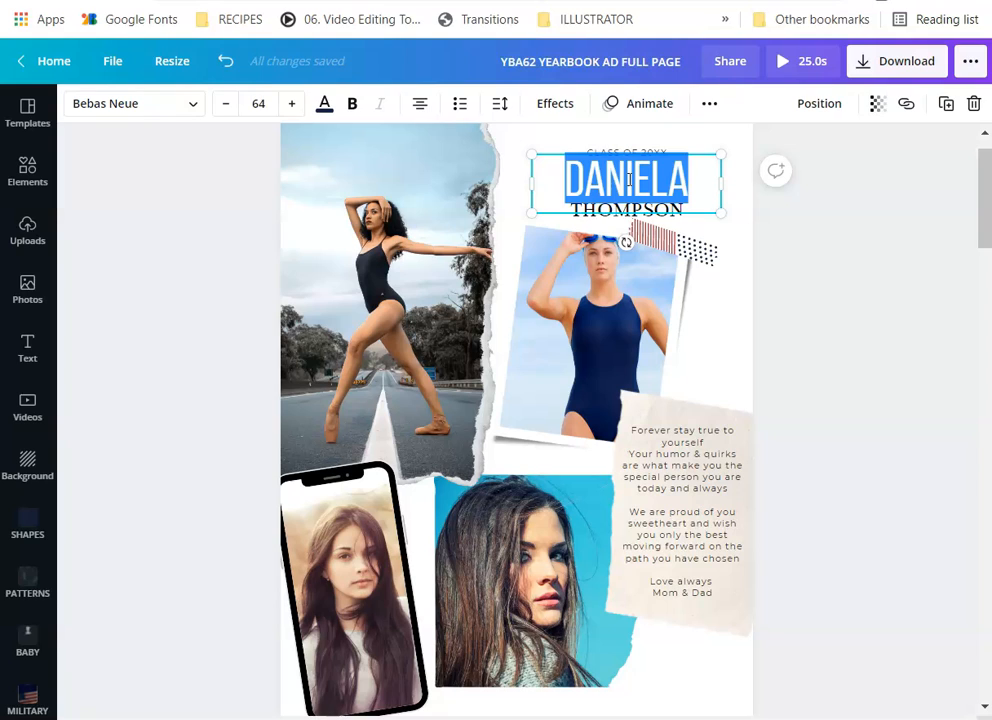
{"action": "type", "text": "SAMANTHA"}
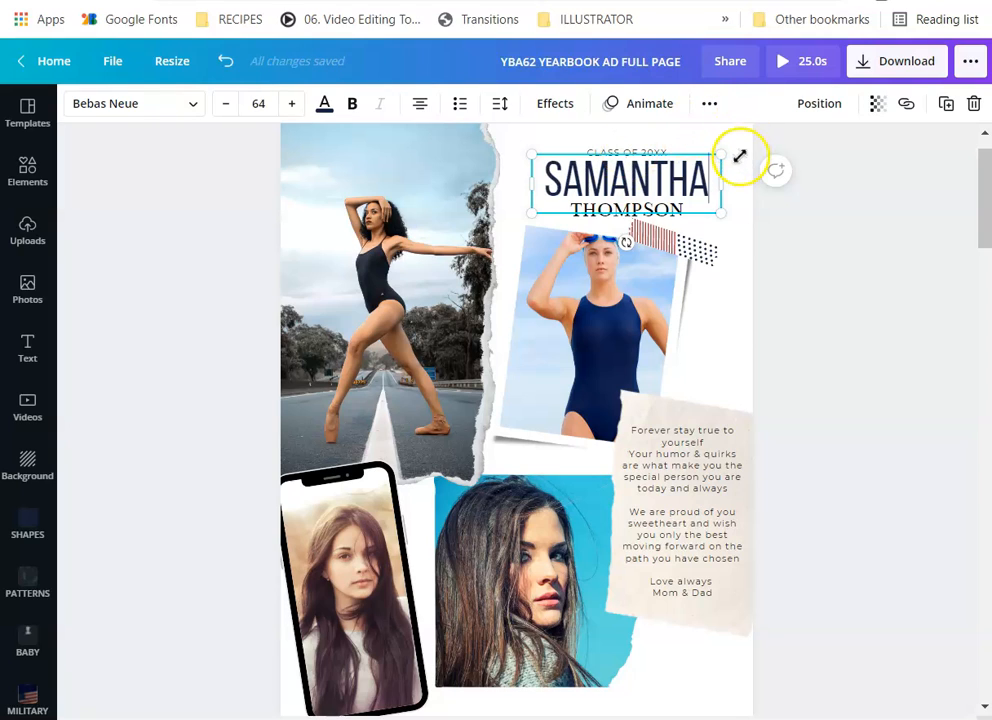
{"action": "left_click", "coordinate": [744, 226]}
{"action": "left_click", "coordinate": [647, 186]}
{"action": "left_click", "coordinate": [642, 180]}
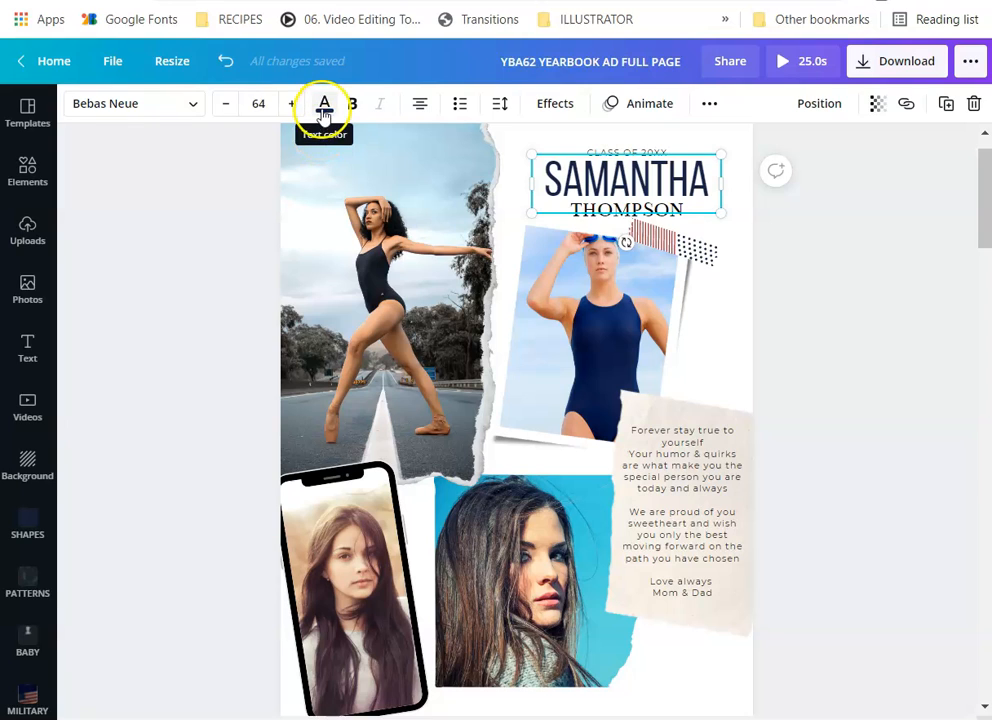
After trying red and gray, colour SAMANTHA a custom lavender, #C19DCF
{"action": "left_click", "coordinate": [323, 103]}
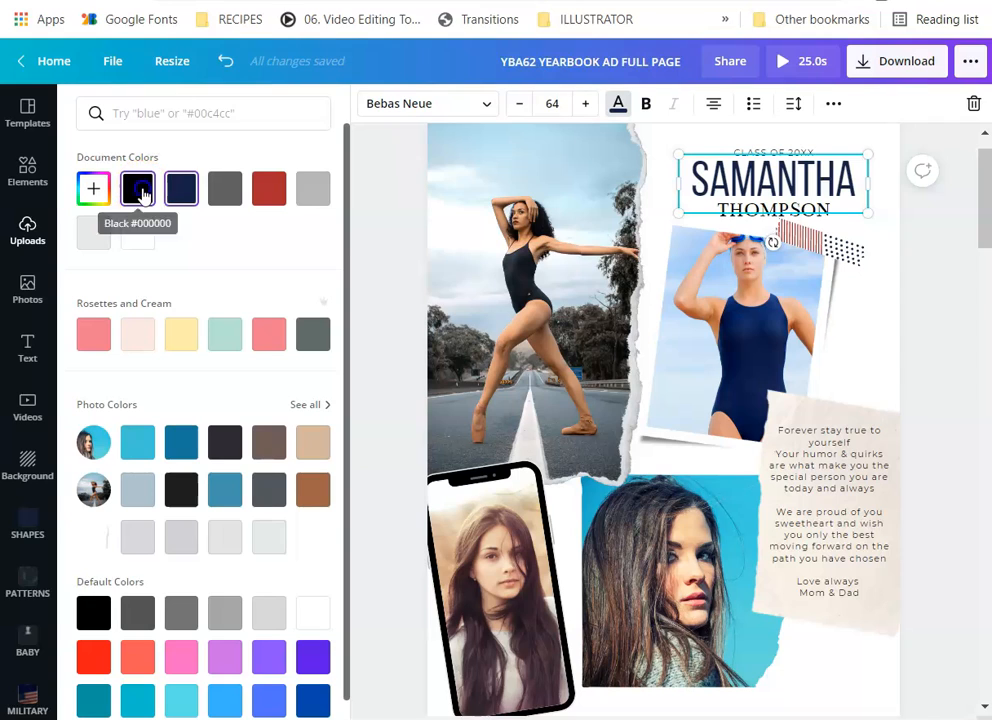
{"action": "left_click", "coordinate": [262, 192]}
{"action": "left_click", "coordinate": [225, 192]}
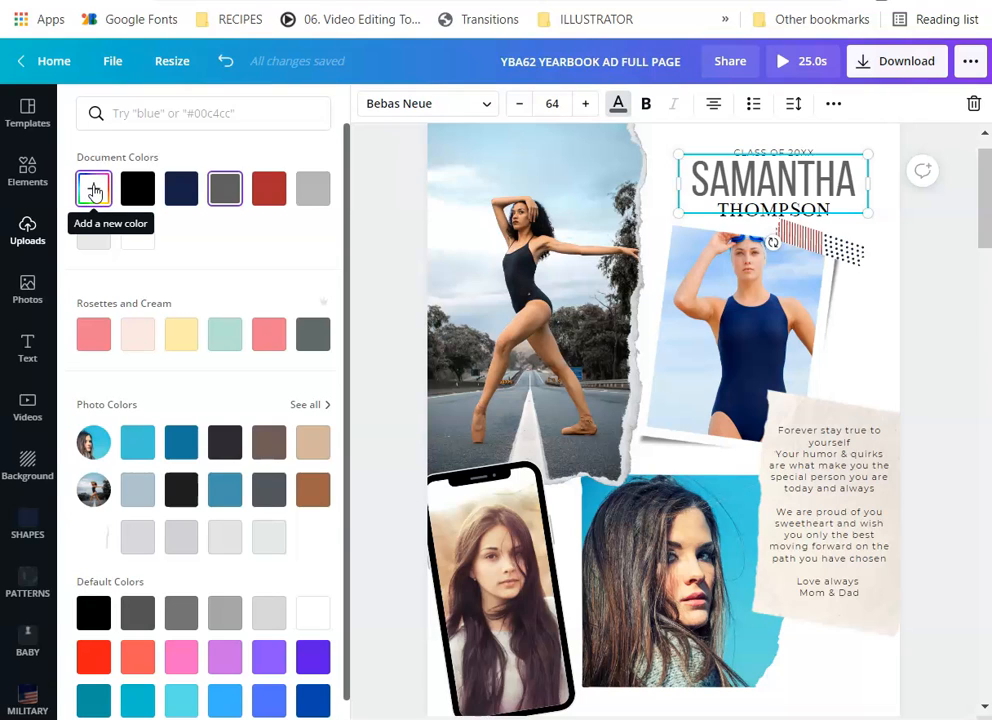
{"action": "left_click", "coordinate": [94, 190]}
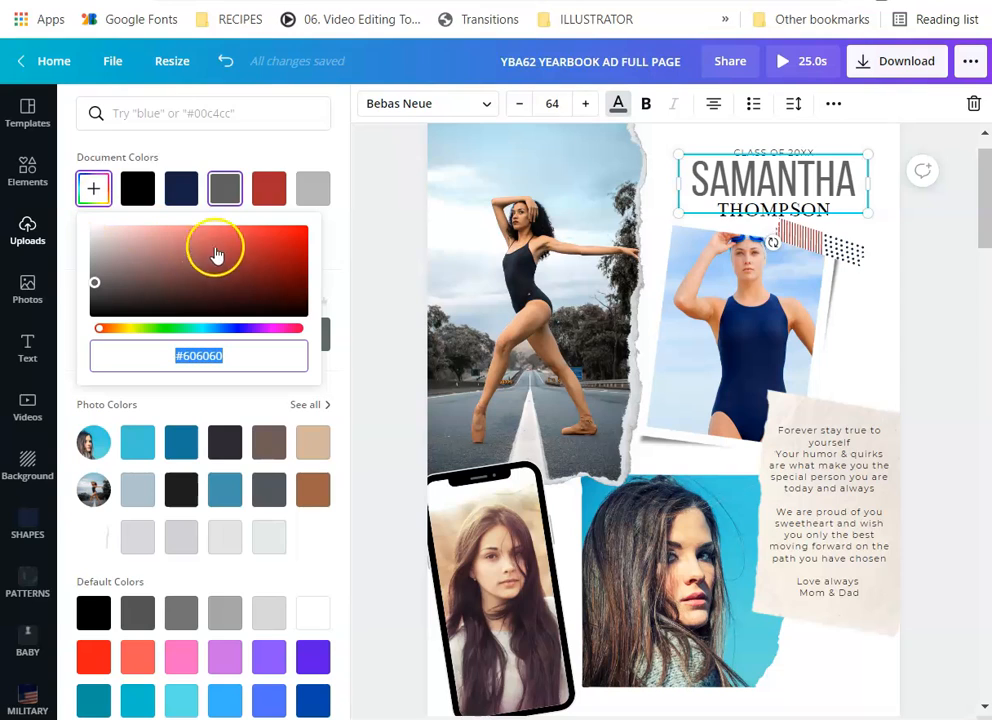
{"action": "left_click_drag", "start_coordinate": [277, 245], "coordinate": [186, 277]}
{"action": "left_click", "coordinate": [261, 291]}
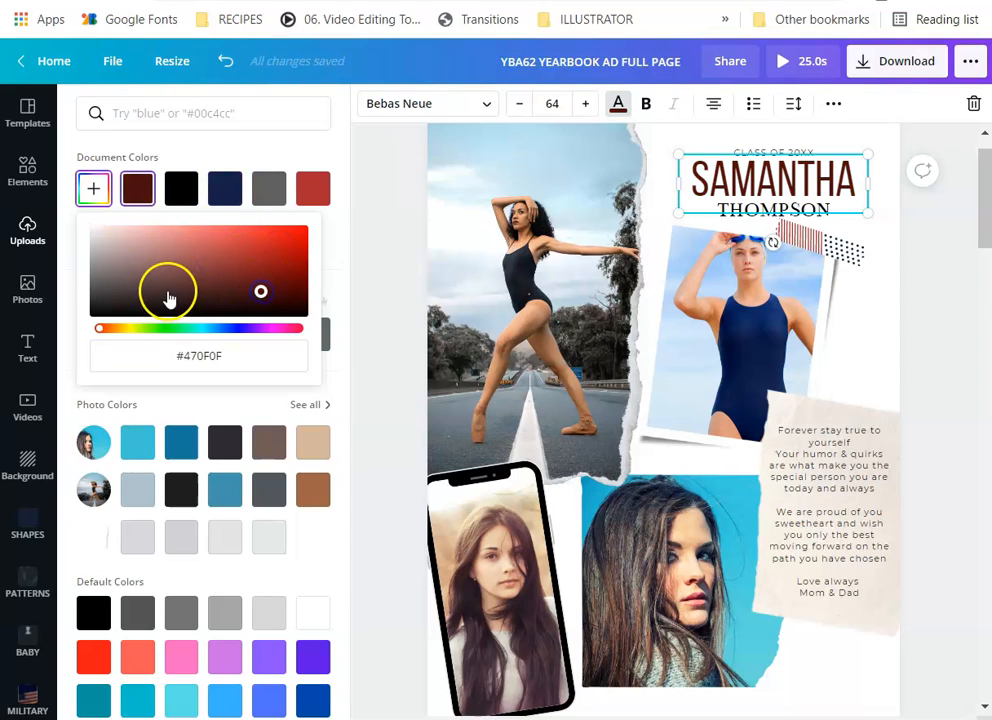
{"action": "left_click", "coordinate": [143, 242]}
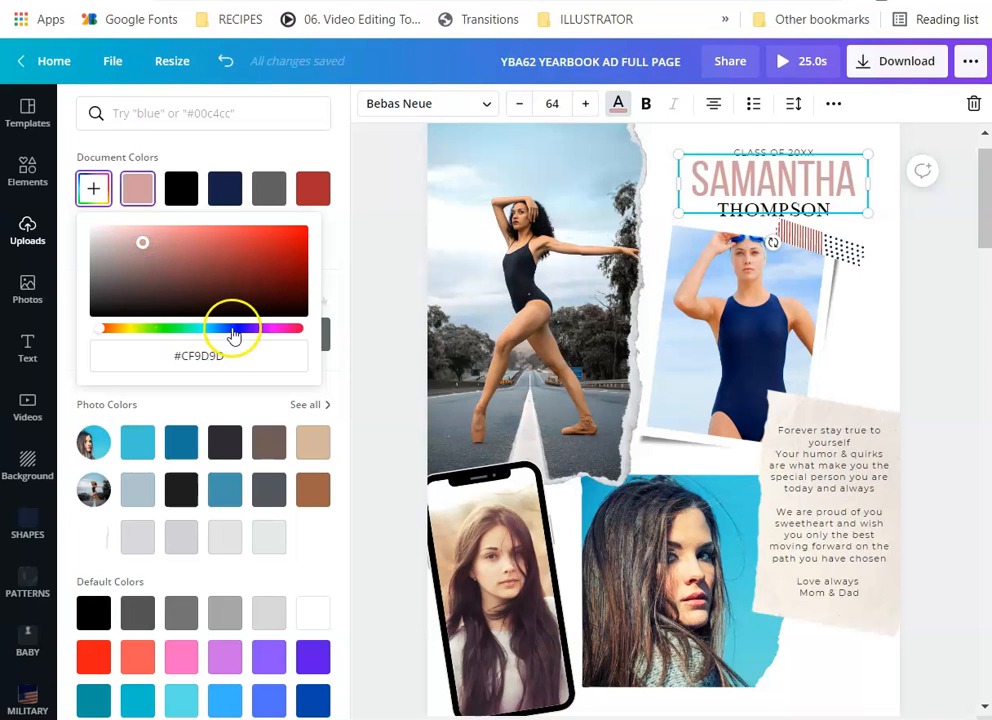
{"action": "left_click", "coordinate": [231, 331]}
{"action": "mouse_move", "coordinate": [250, 340]}
{"action": "left_mouse_down"}
{"action": "mouse_move", "coordinate": [137, 326]}
{"action": "mouse_move", "coordinate": [221, 326]}
{"action": "mouse_move", "coordinate": [228, 330]}
{"action": "mouse_move", "coordinate": [119, 334]}
{"action": "mouse_move", "coordinate": [256, 338]}
{"action": "left_mouse_up"}
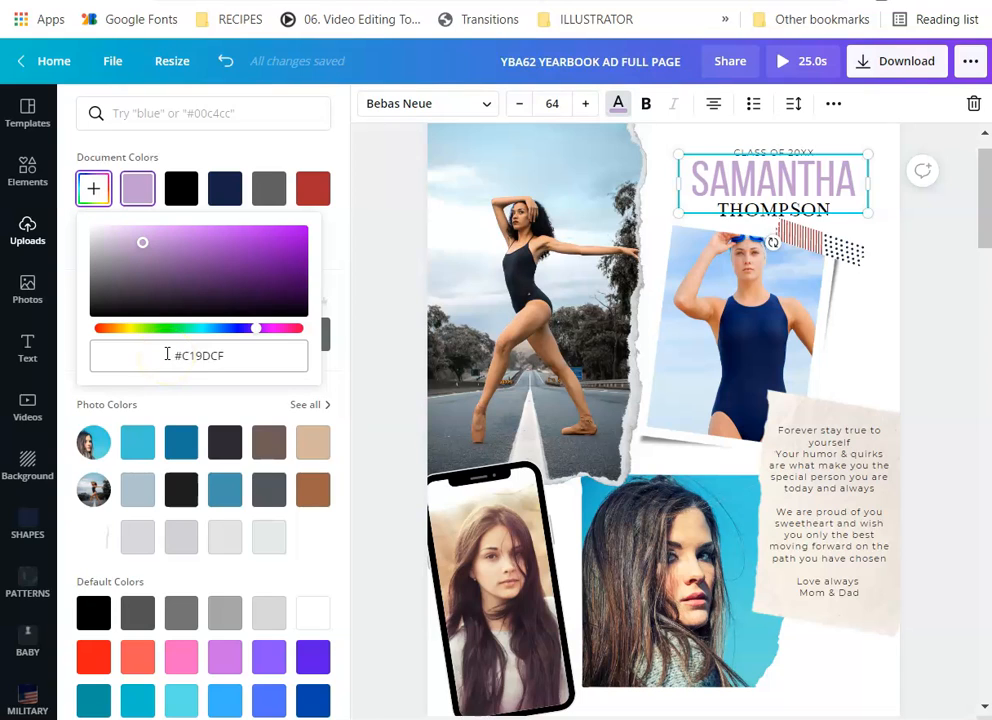
{"action": "left_click_drag", "start_coordinate": [167, 356], "coordinate": [231, 352]}
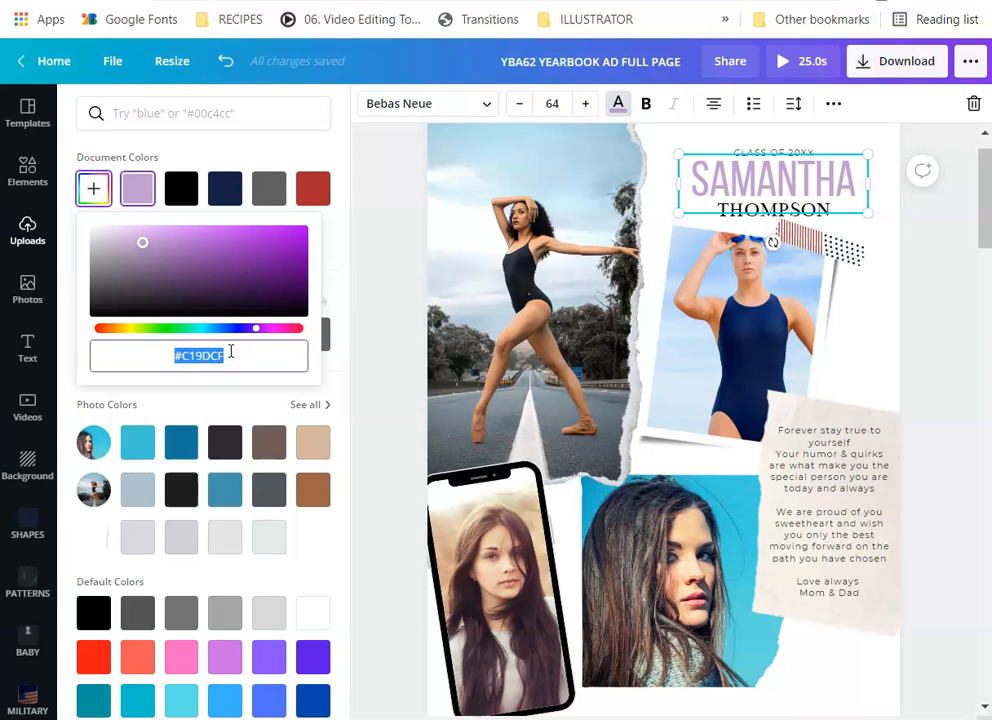
{"action": "left_click", "coordinate": [62, 327]}
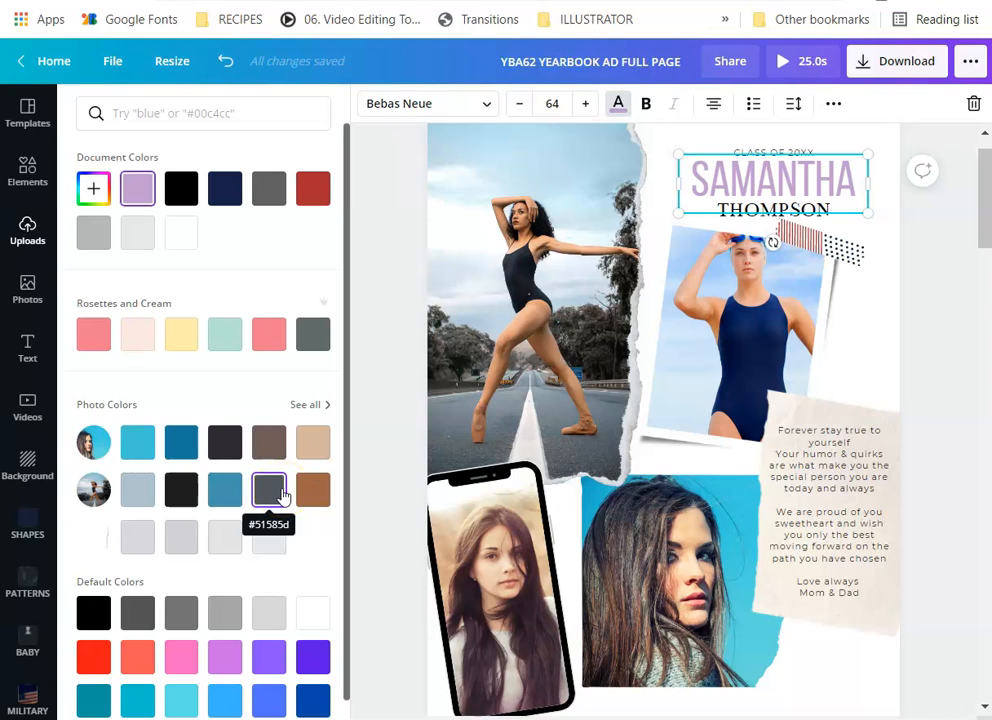
After trying several photo colours, make SAMANTHA the peach tone from the photo palette
{"action": "left_click", "coordinate": [135, 441]}
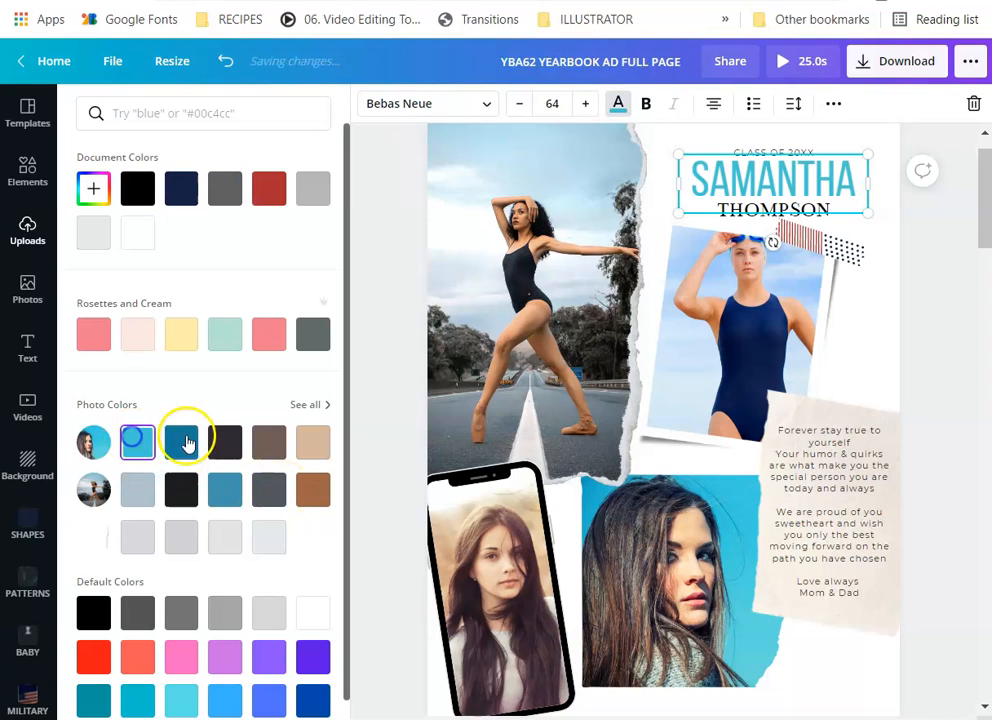
{"action": "left_click", "coordinate": [225, 441]}
{"action": "left_click", "coordinate": [269, 441]}
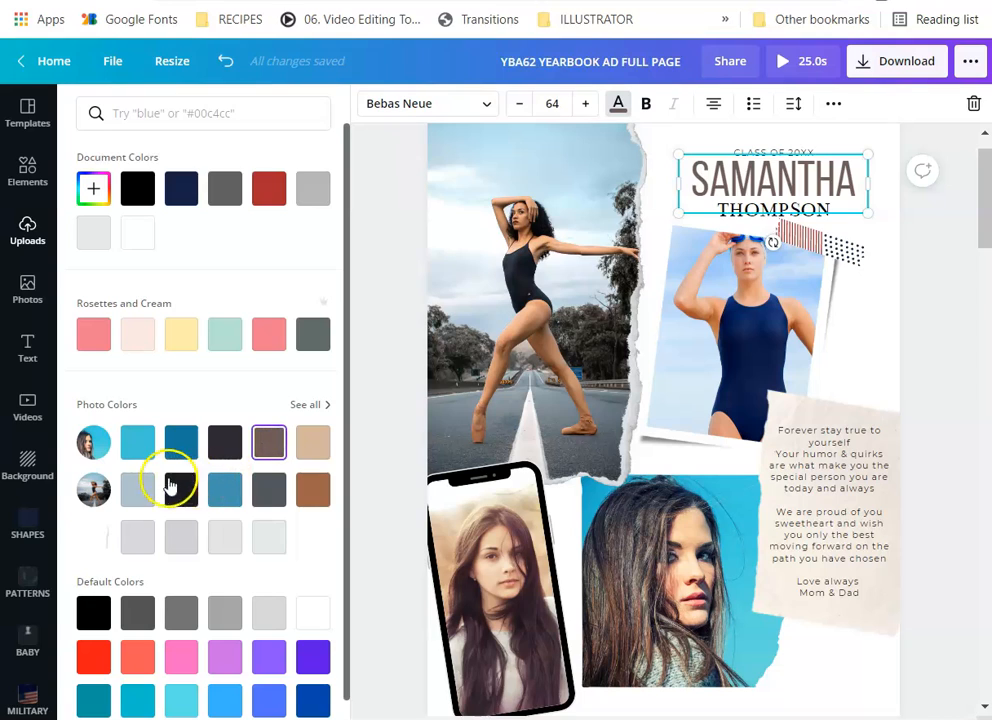
{"action": "left_click", "coordinate": [302, 404]}
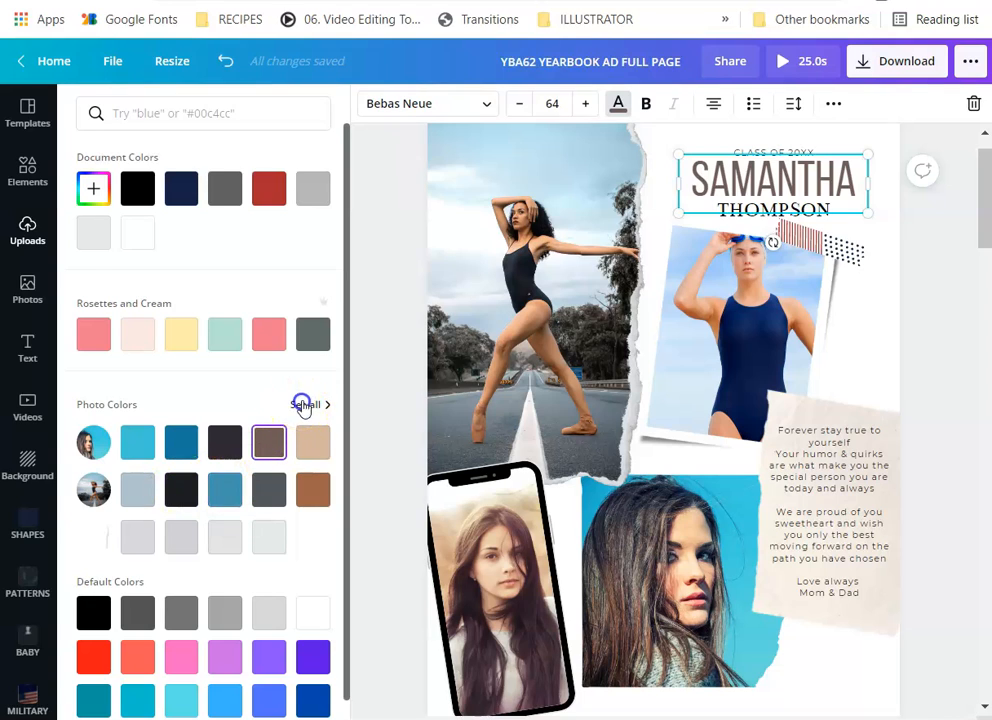
{"action": "left_click", "coordinate": [180, 302]}
{"action": "left_click", "coordinate": [138, 302]}
{"action": "left_click", "coordinate": [224, 302]}
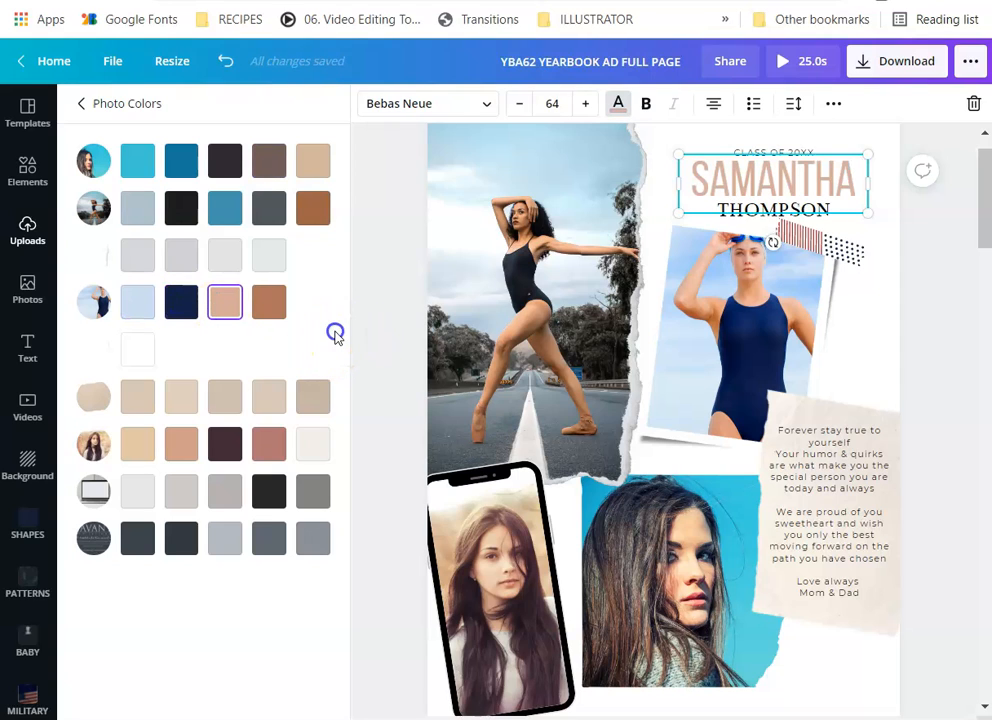
{"action": "left_click", "coordinate": [372, 458]}
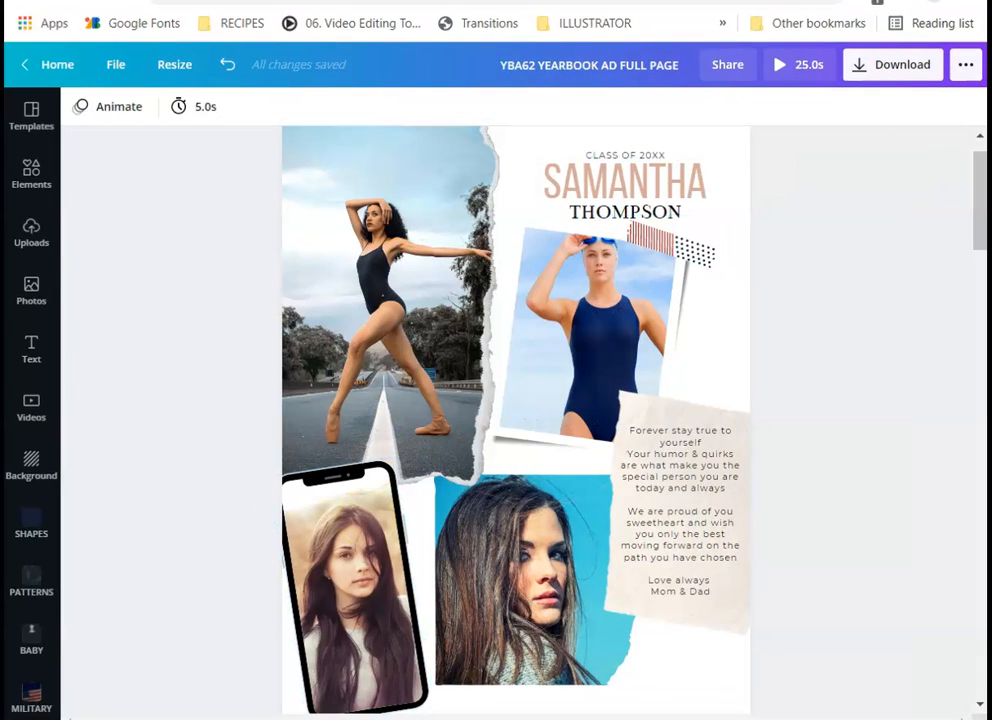
Increase the parents' message letter spacing to about 101
{"action": "left_click", "coordinate": [686, 510]}
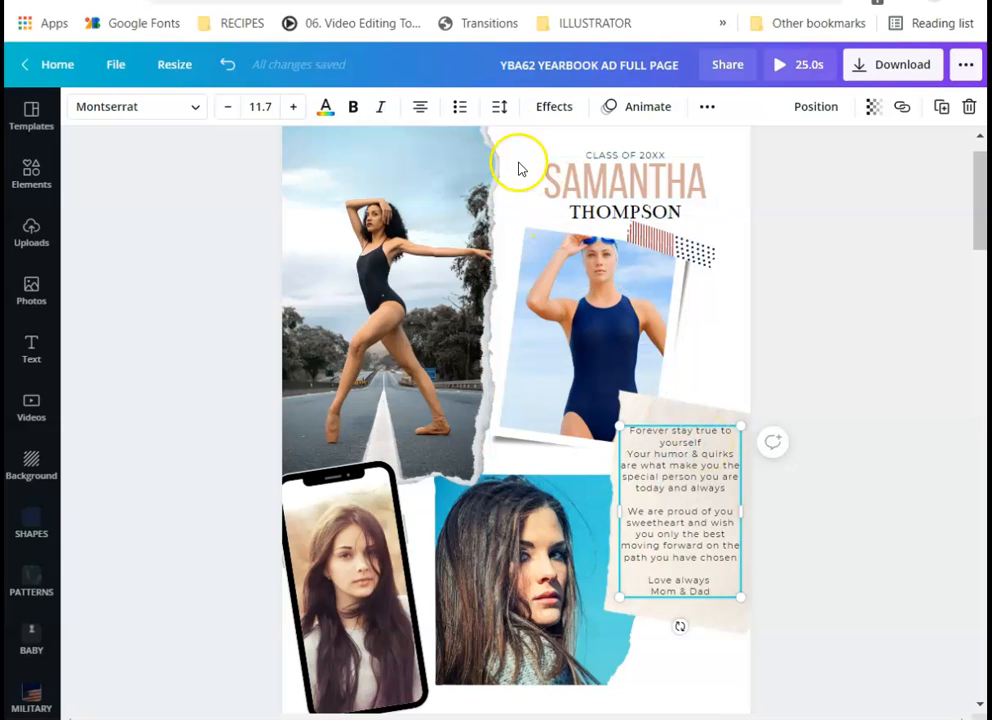
{"action": "left_click", "coordinate": [498, 106]}
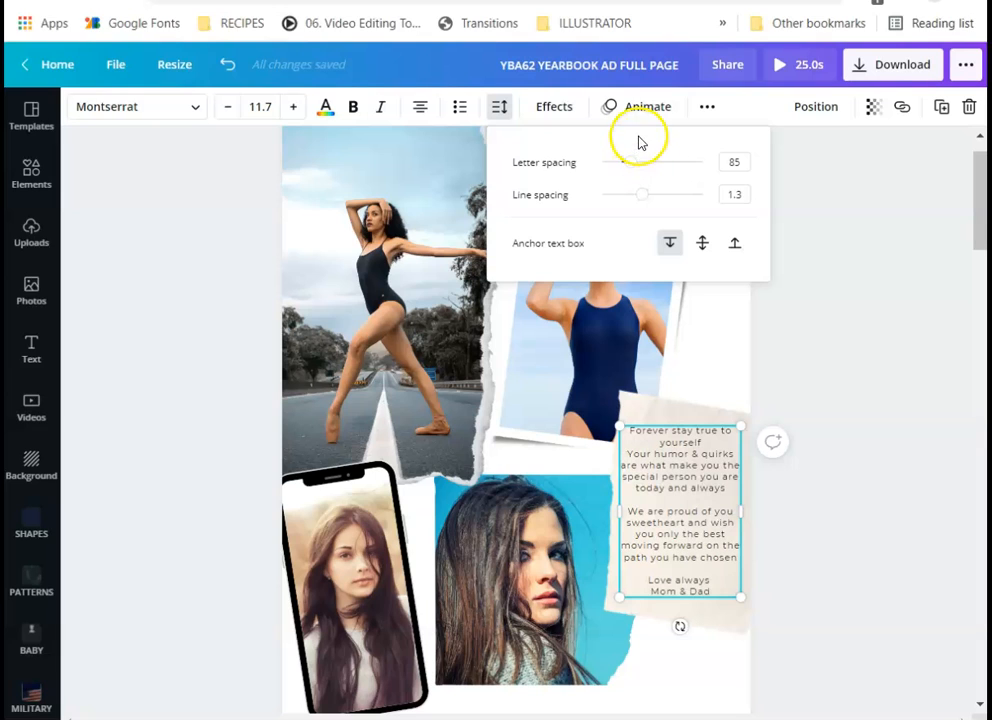
{"action": "mouse_move", "coordinate": [630, 163]}
{"action": "left_mouse_down"}
{"action": "mouse_move", "coordinate": [645, 166]}
{"action": "mouse_move", "coordinate": [632, 160]}
{"action": "left_mouse_up"}
{"action": "left_click", "coordinate": [735, 160]}
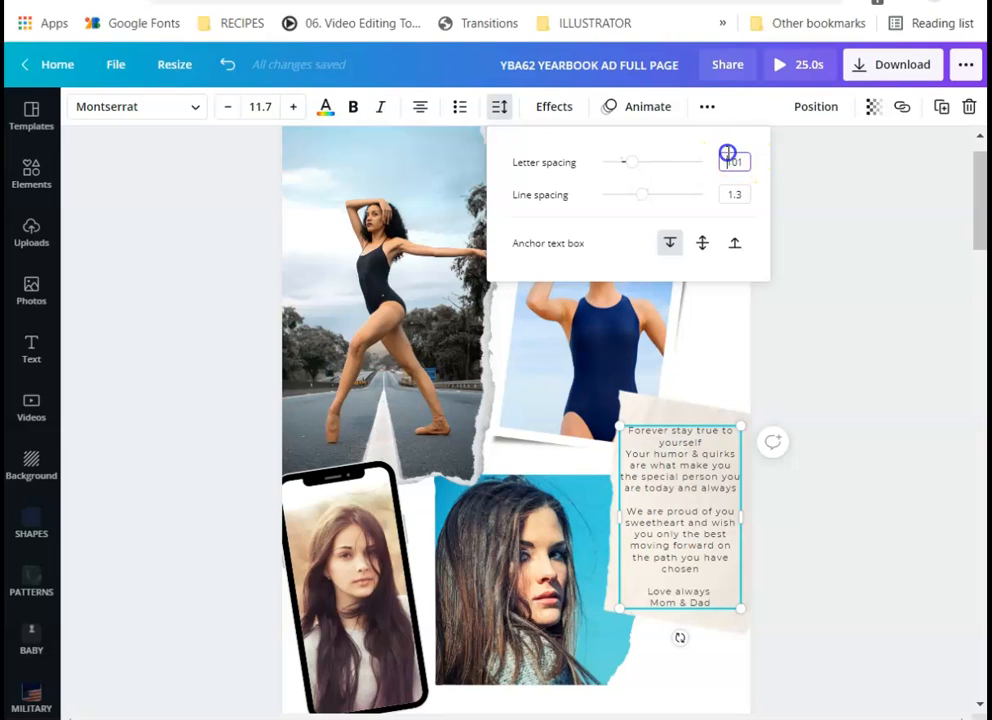
Re-enter the letter spacing value and ease the message's line spacing down to about 1.28
{"action": "left_click_drag", "start_coordinate": [751, 161], "coordinate": [724, 155]}
{"action": "type", "text": "35"}
{"action": "key", "text": "Return"}
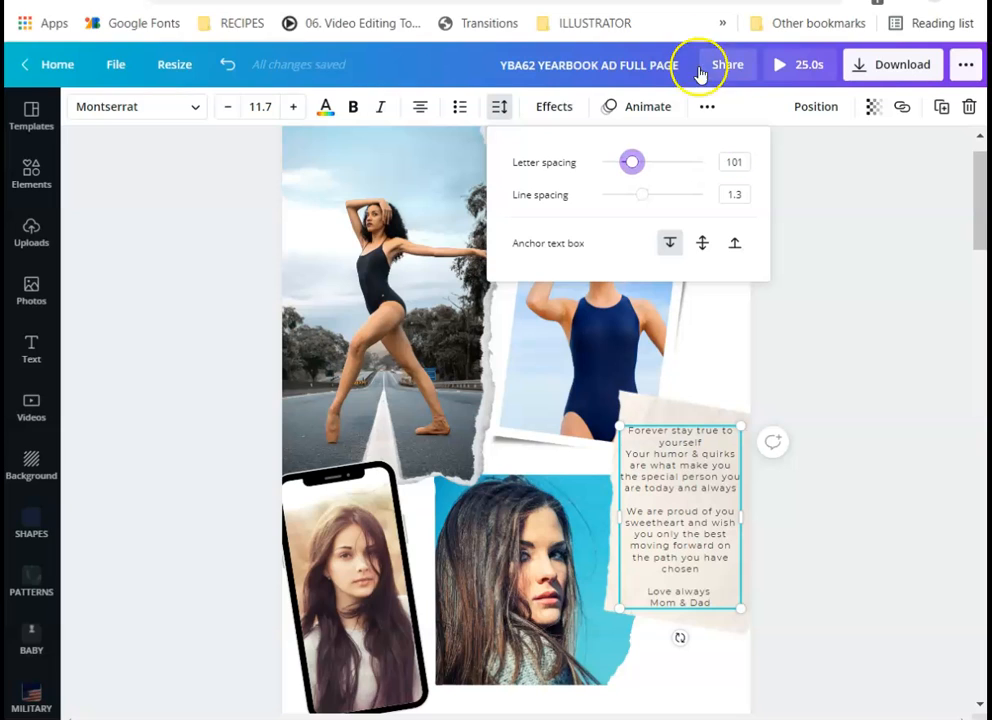
{"action": "left_click_drag", "start_coordinate": [643, 194], "coordinate": [631, 190]}
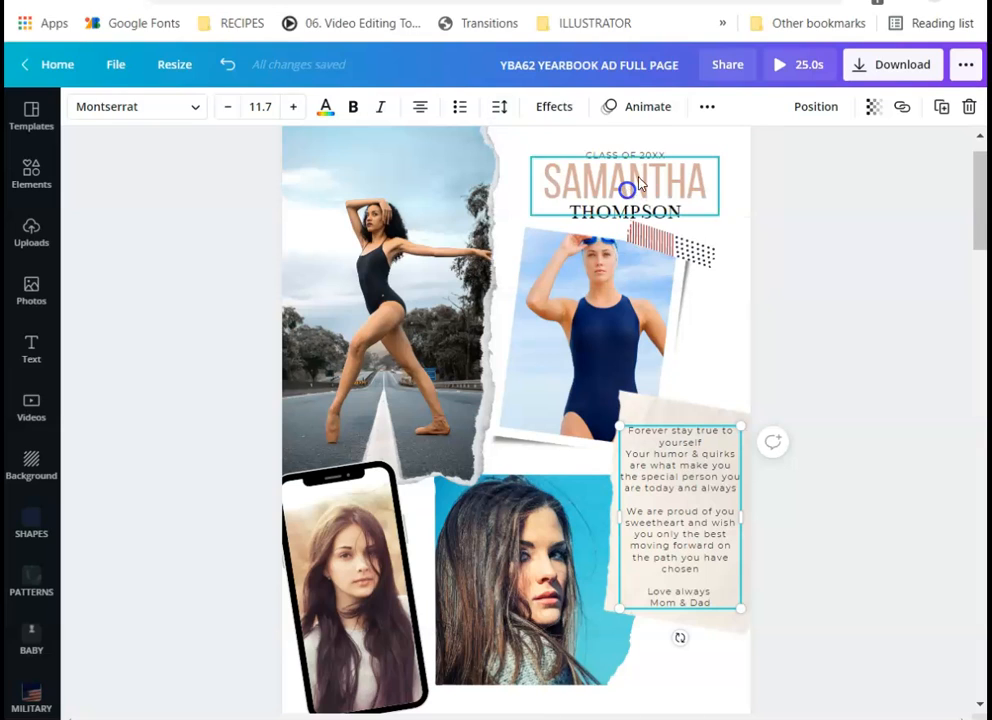
{"action": "left_click", "coordinate": [500, 108]}
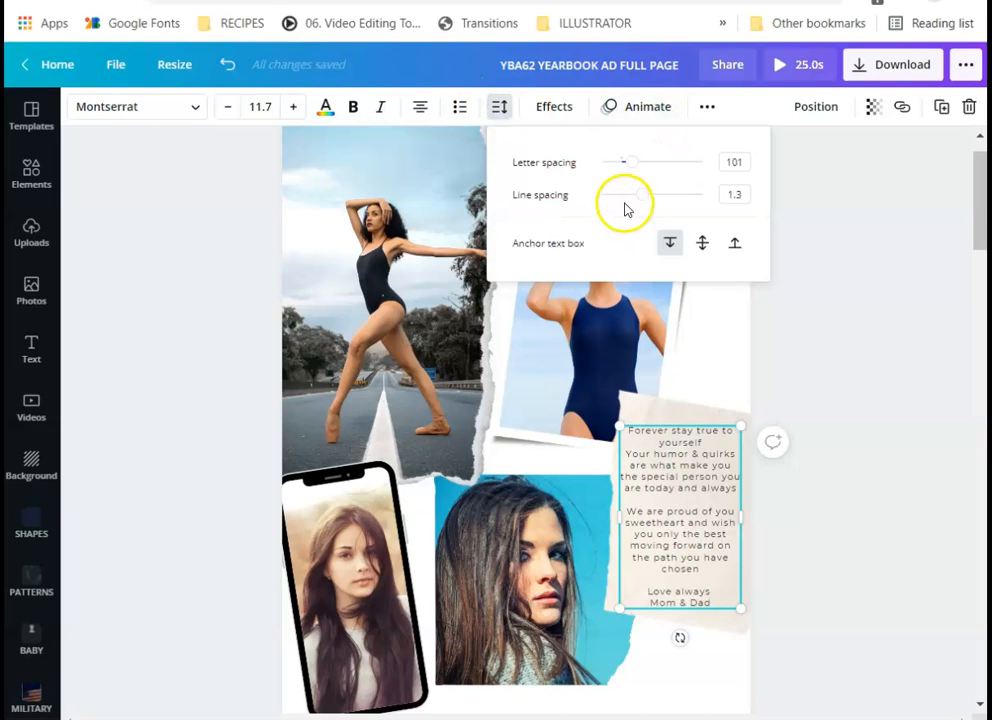
{"action": "mouse_move", "coordinate": [641, 197]}
{"action": "left_mouse_down"}
{"action": "mouse_move", "coordinate": [632, 200]}
{"action": "mouse_move", "coordinate": [642, 194]}
{"action": "left_mouse_up"}
Try line spacings of 2 and then 1.2 on the message text
{"action": "left_click", "coordinate": [740, 192]}
{"action": "left_click_drag", "start_coordinate": [749, 195], "coordinate": [722, 188]}
{"action": "type", "text": "2"}
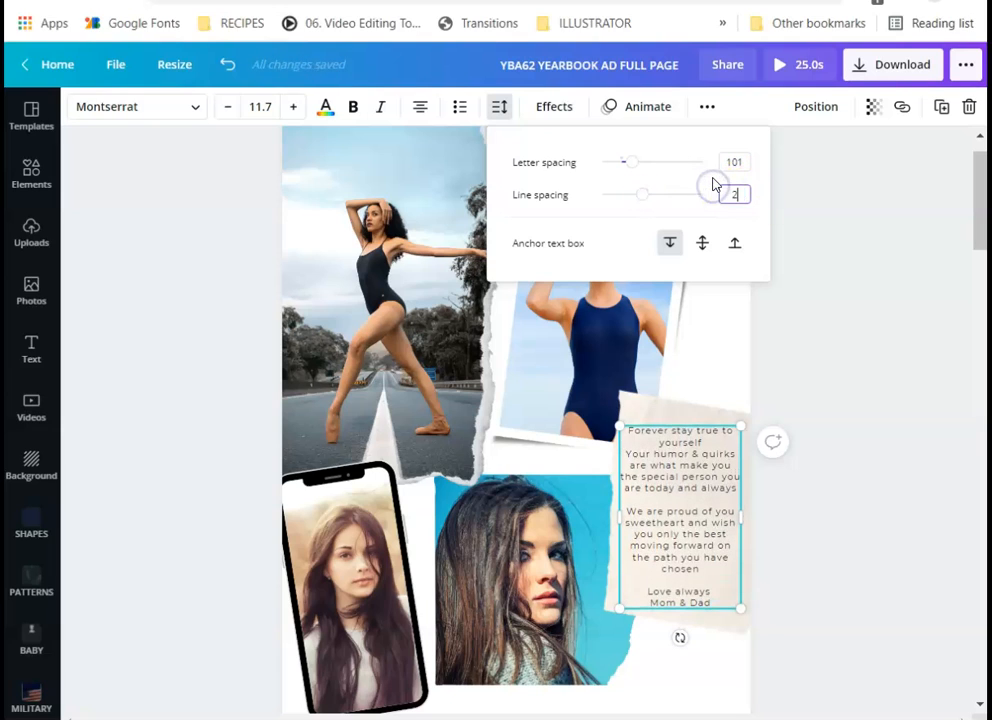
{"action": "key", "text": "Return"}
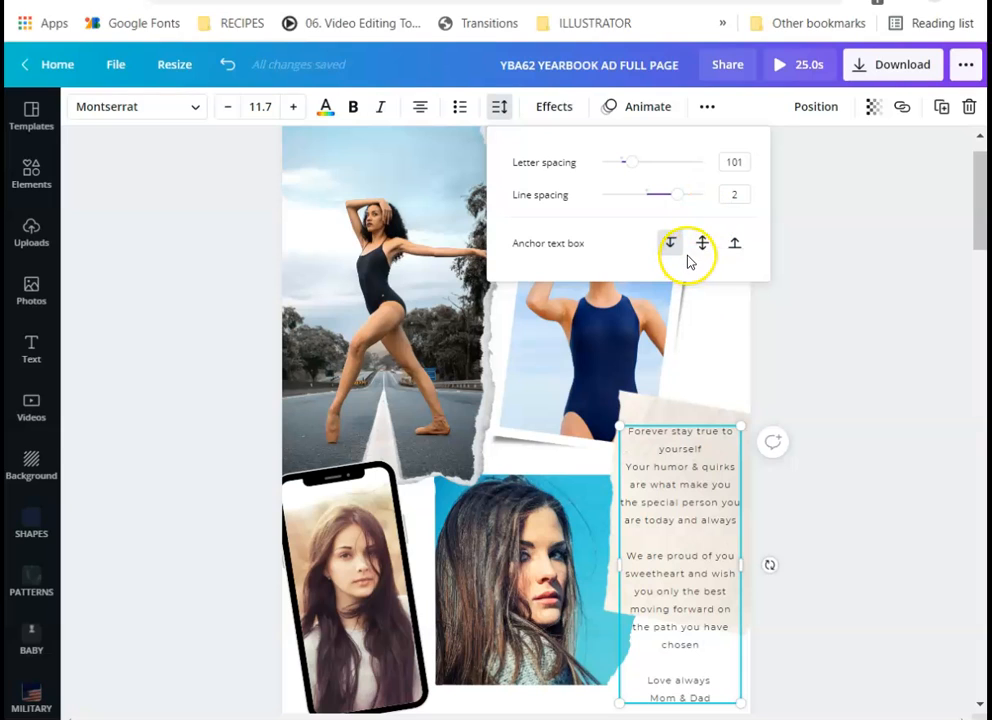
{"action": "left_click", "coordinate": [737, 193]}
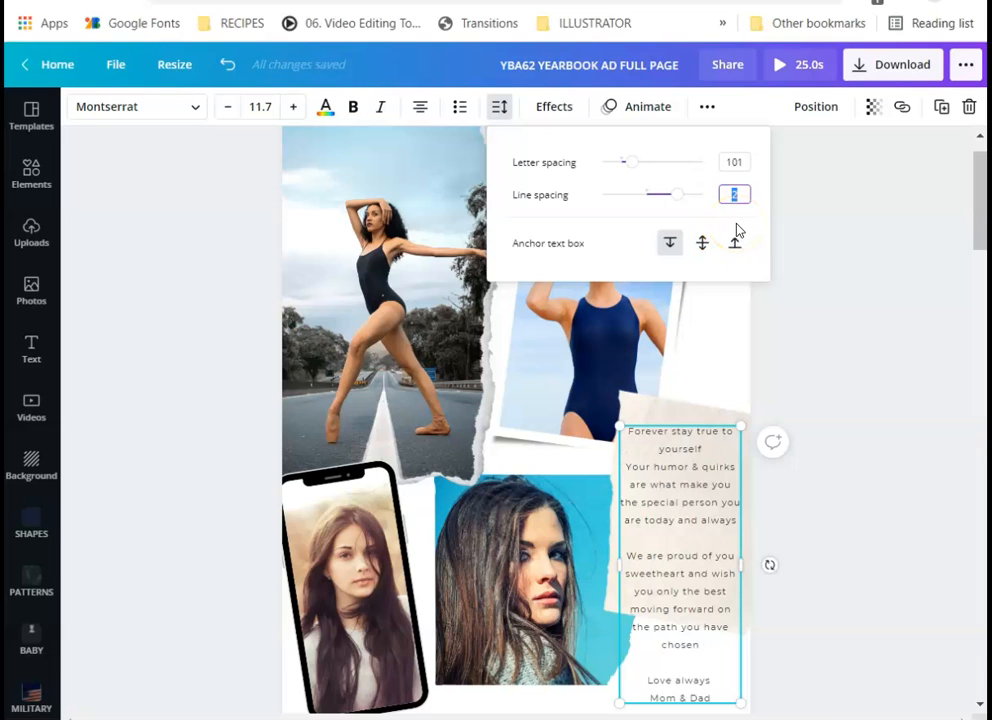
{"action": "type", "text": "1.2"}
{"action": "key", "text": "Return"}
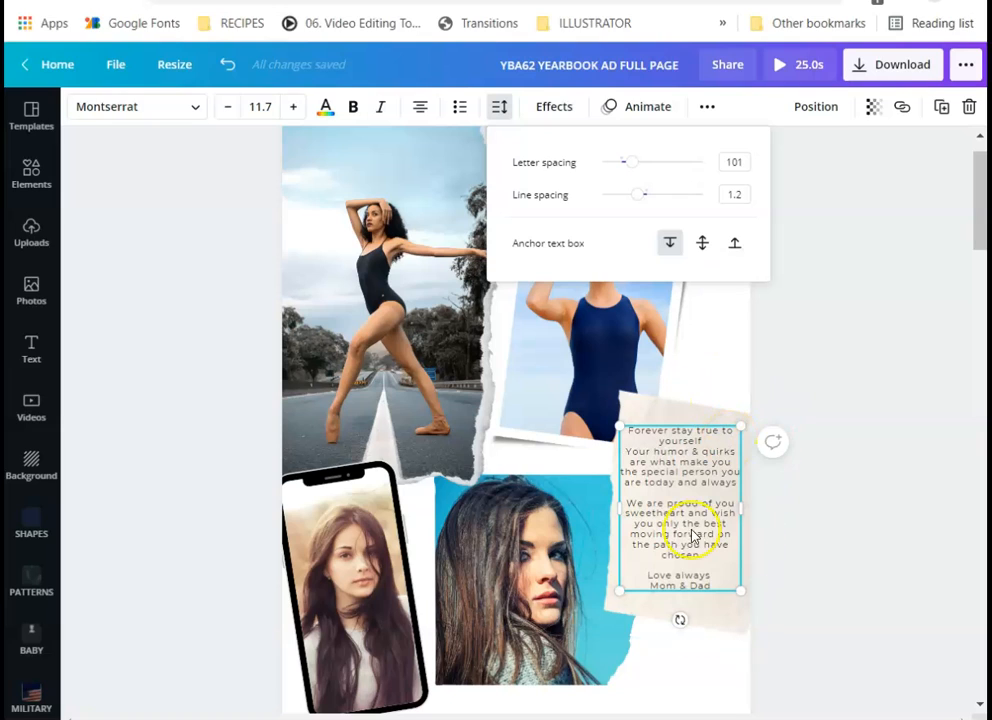
Set the message line spacing to 1.3 and close the spacing panel
{"action": "left_click", "coordinate": [733, 193]}
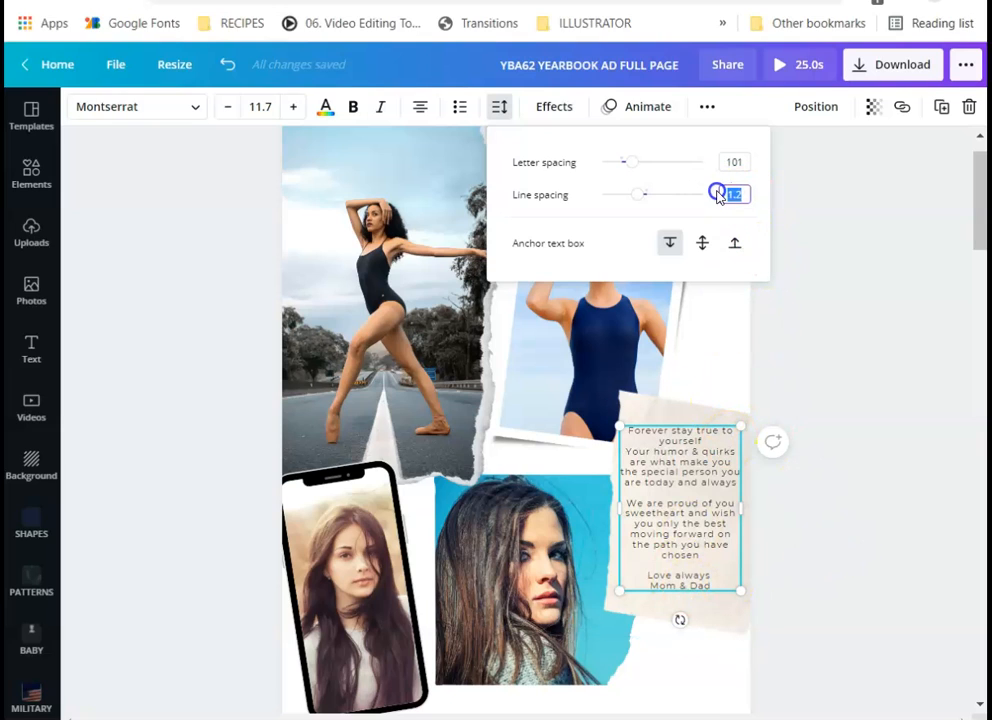
{"action": "type", "text": "1.3"}
{"action": "key", "text": "Return"}
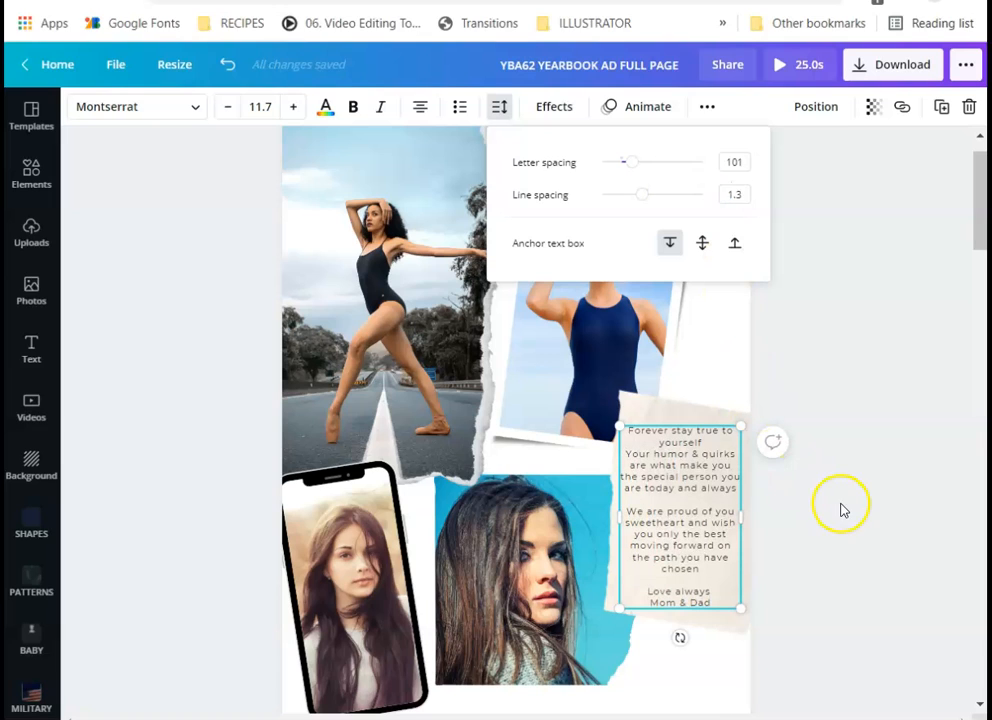
{"action": "left_click", "coordinate": [841, 505]}
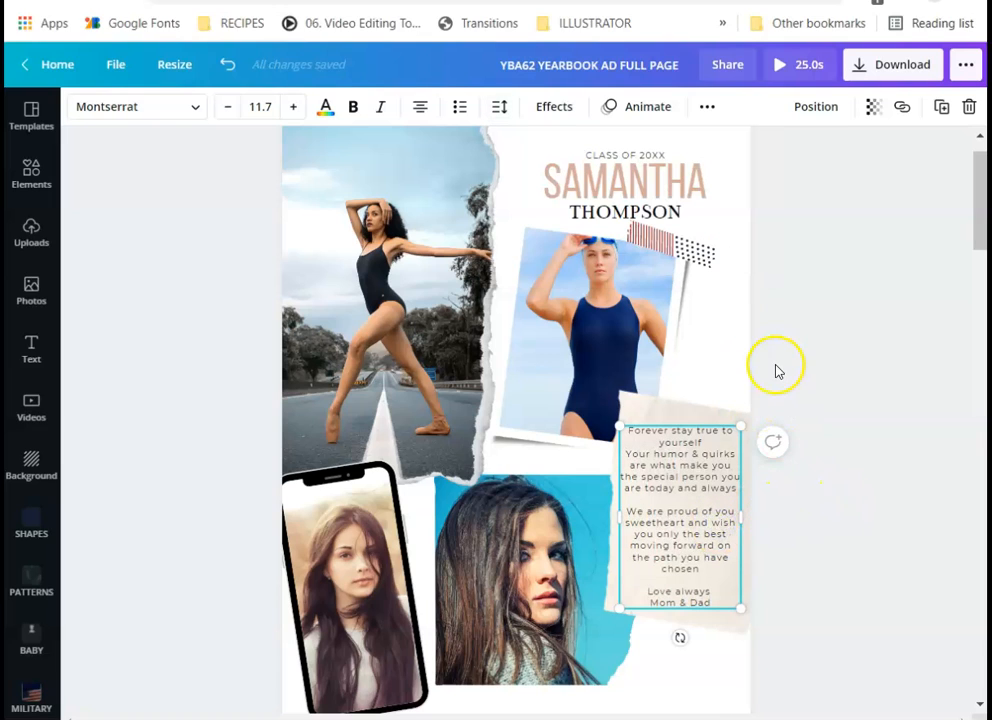
{"action": "left_click", "coordinate": [738, 360]}
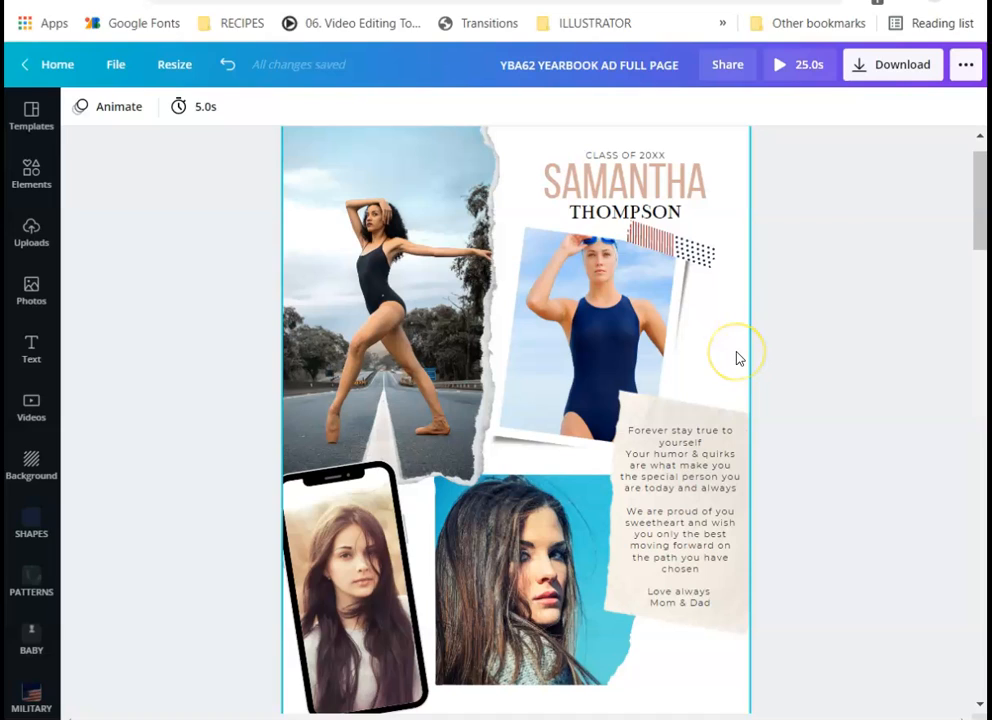